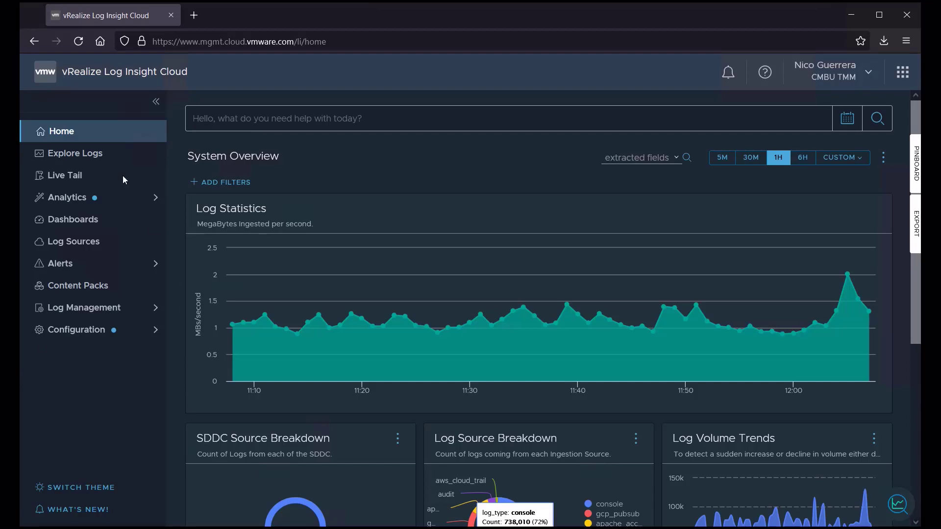
- Open Explore Logs and search the log stream for events containing "error"
left_click(77, 156)
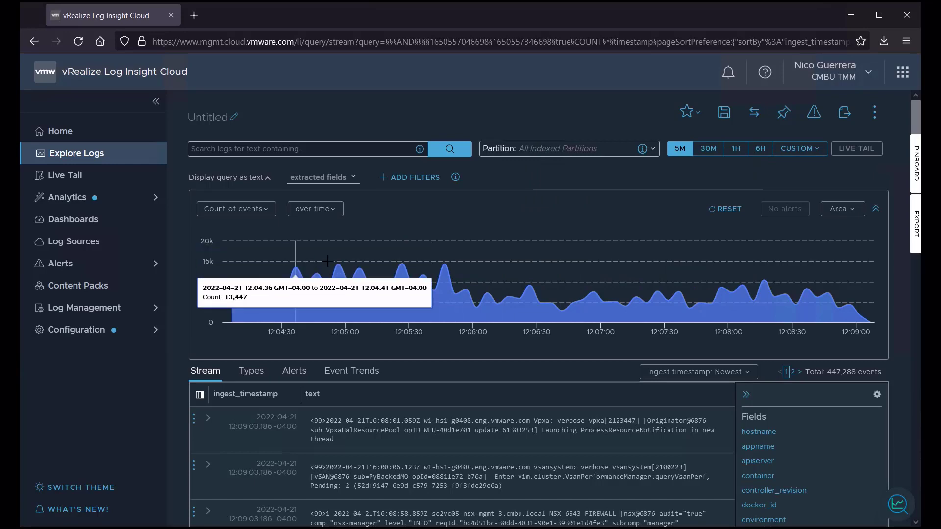
scroll(319, 419, "down", 5)
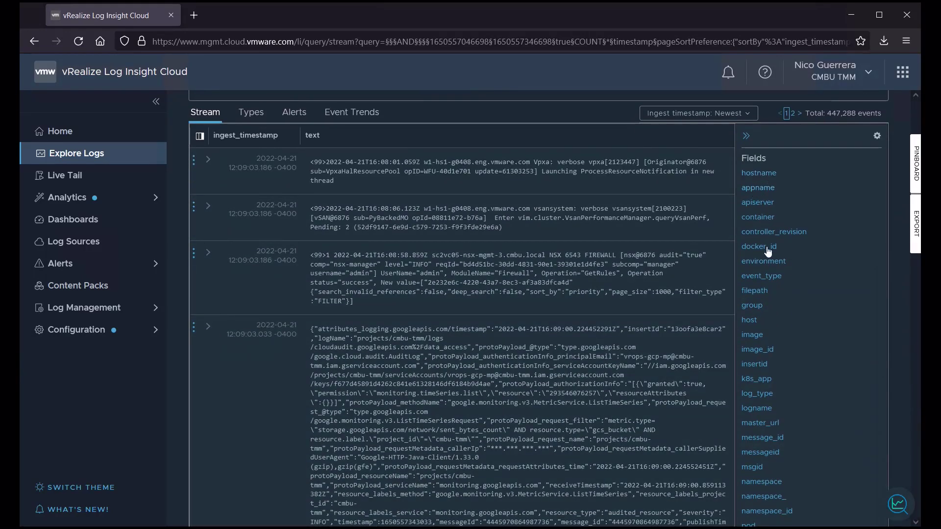
scroll(328, 329, "up", 1)
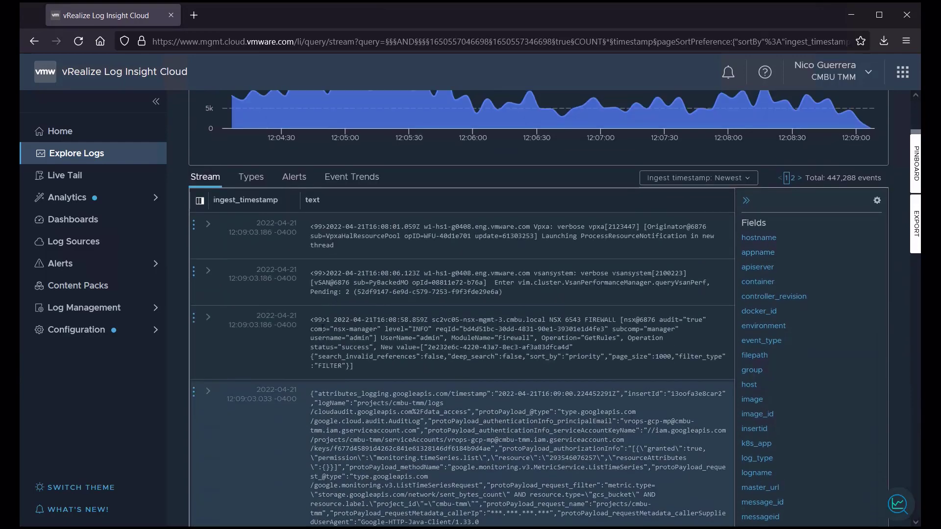
scroll(327, 327, "down", 5)
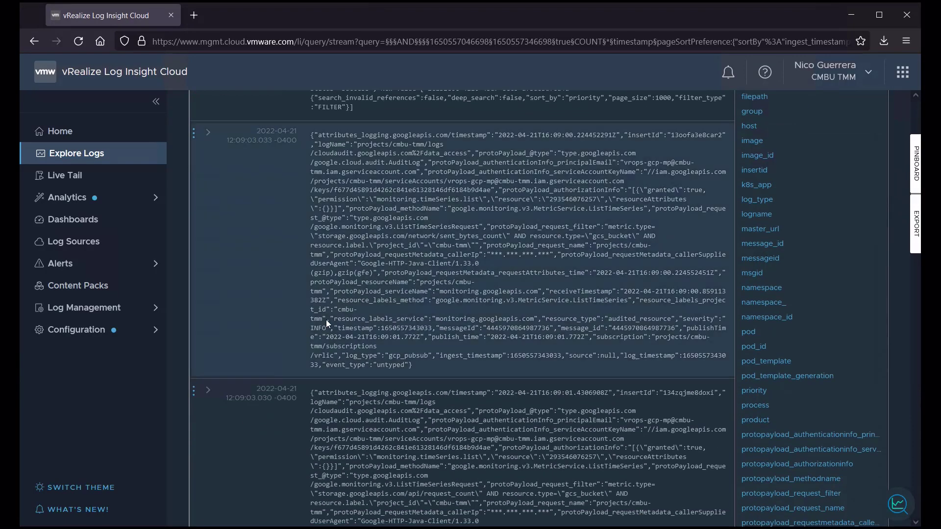
scroll(326, 319, "up", 6)
scroll(336, 343, "up", 2)
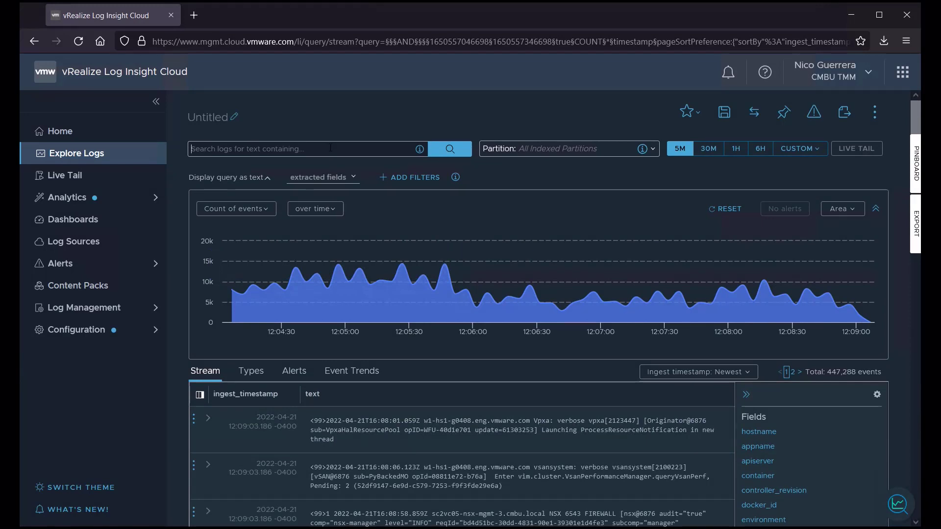
type("error")
key("Return")
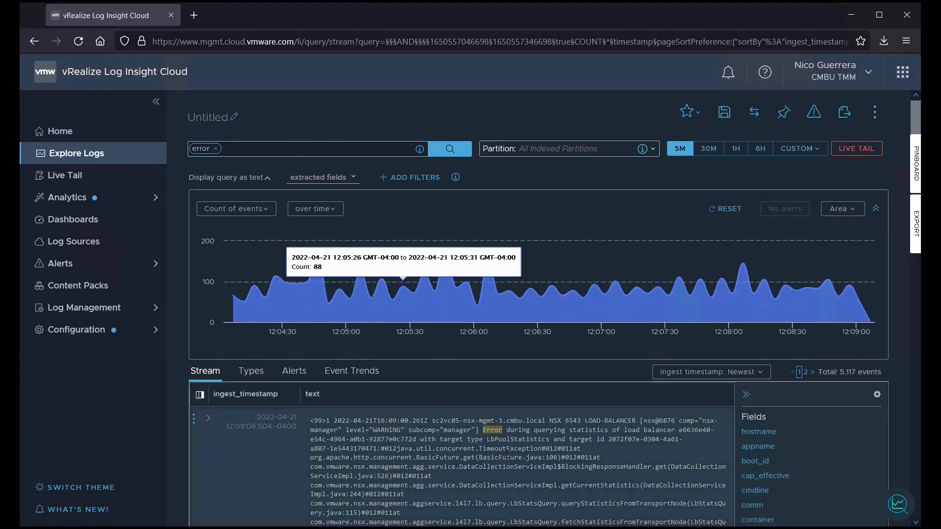
- Review the matching error events and the custom time range options, and set the query's range to the latest 24 hours
scroll(373, 258, "down", 4)
scroll(479, 406, "down", 3)
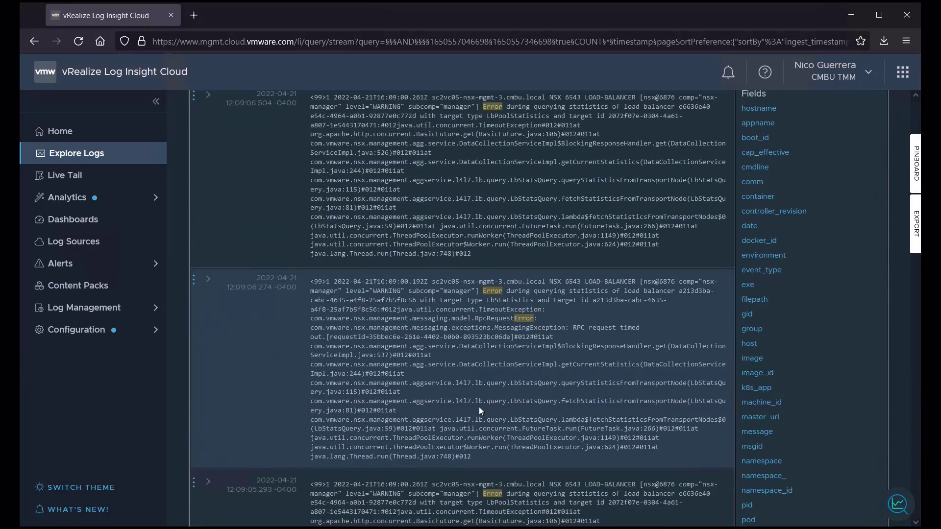
scroll(498, 375, "down", 6)
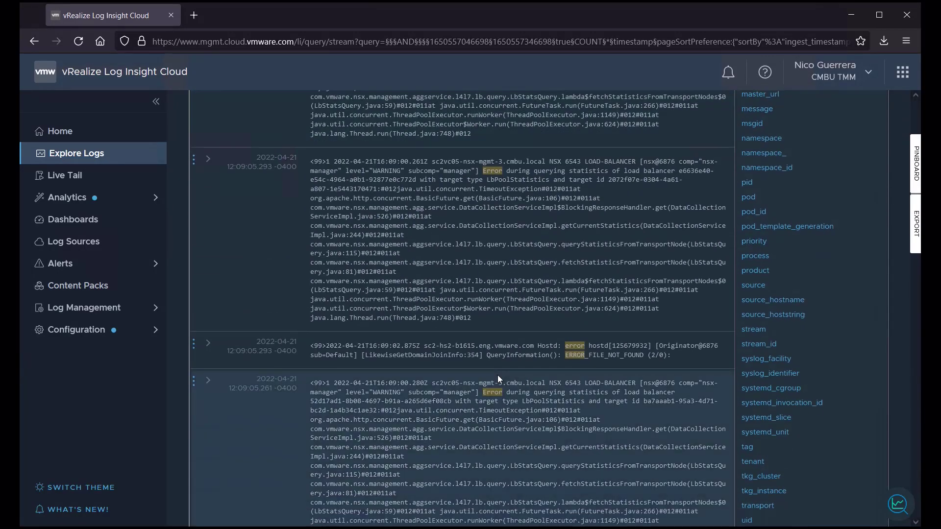
scroll(498, 375, "up", 12)
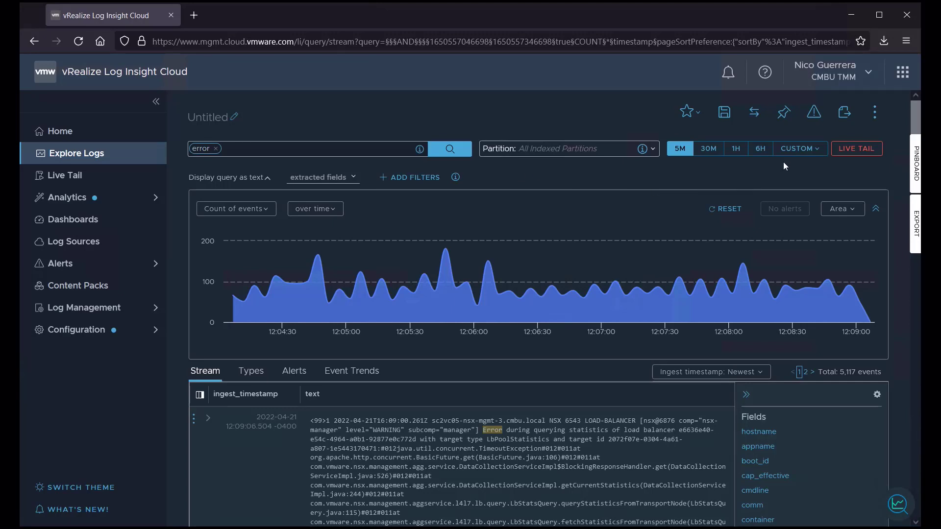
left_click(792, 149)
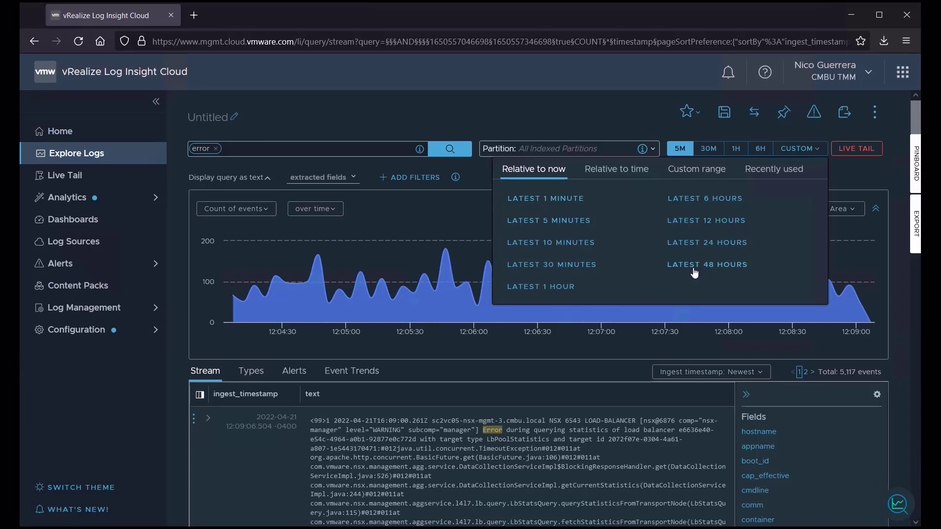
left_click(605, 170)
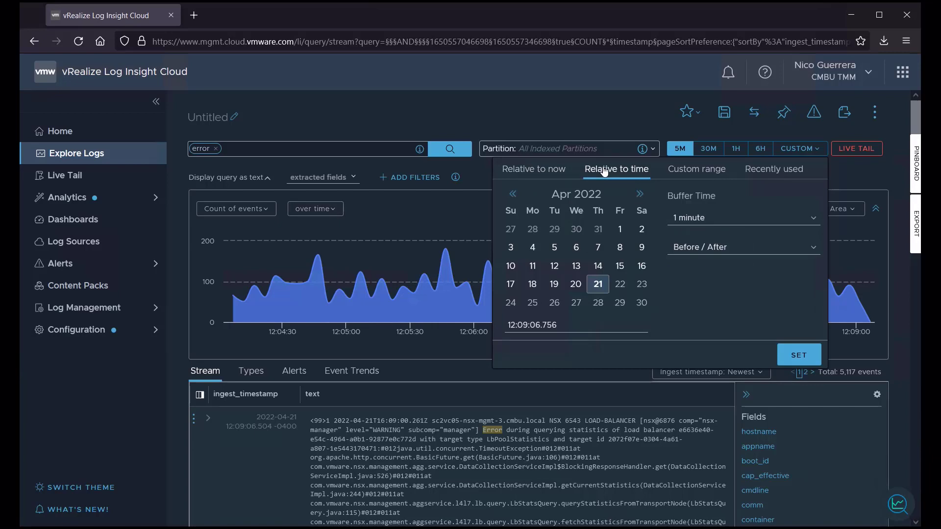
left_click(701, 170)
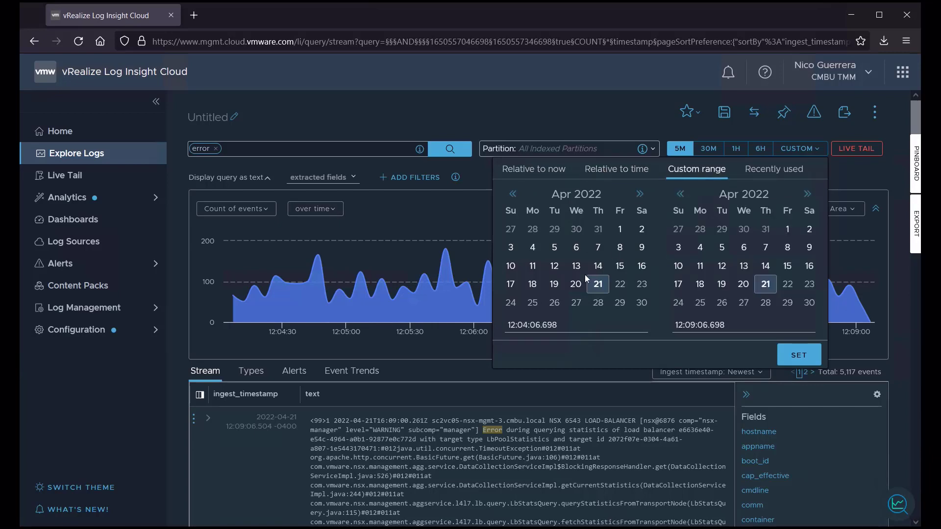
left_click(757, 175)
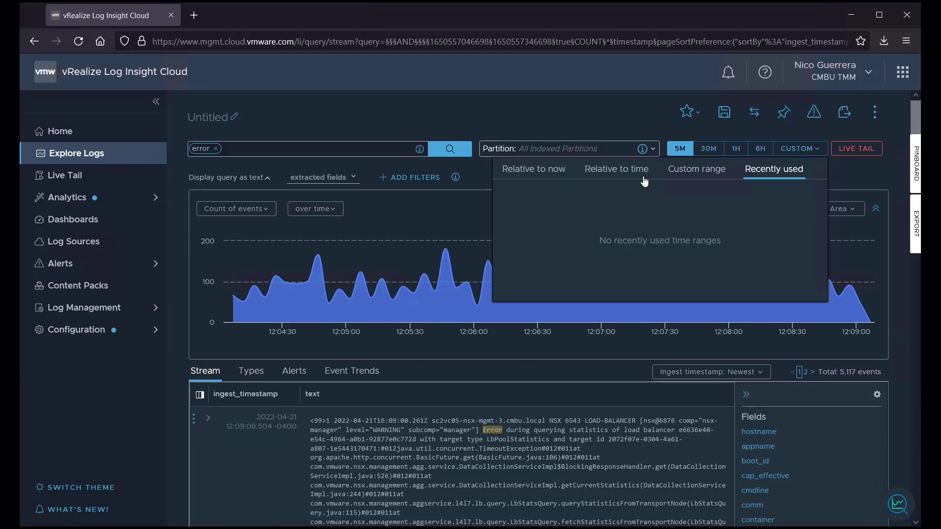
left_click(539, 180)
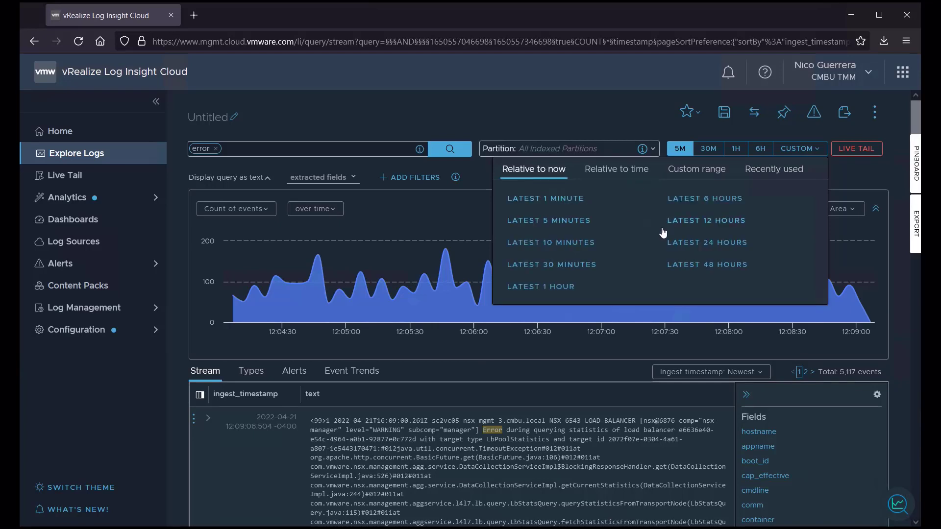
left_click(688, 244)
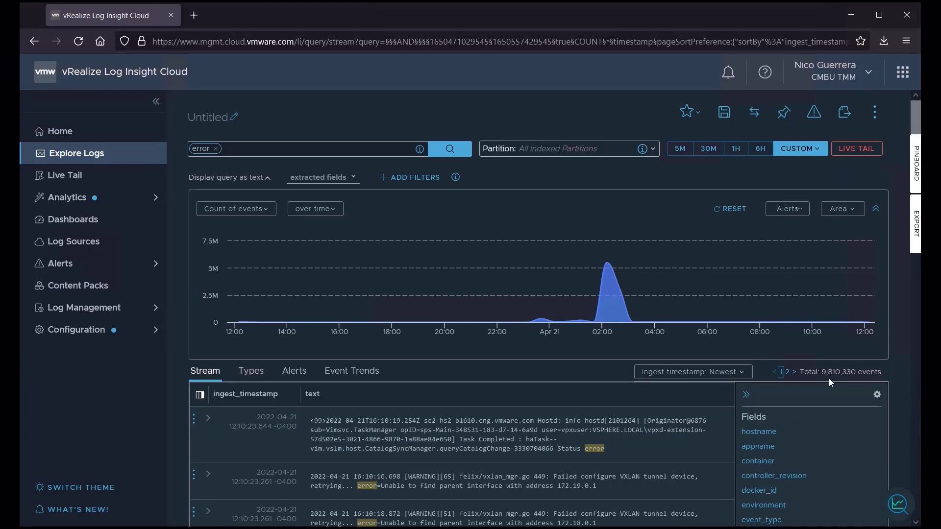
- Expand the newest error event and filter the query to its hostname value, sc2-hs2-b1610.eng.vmware.com
scroll(167, 371, "down", 3)
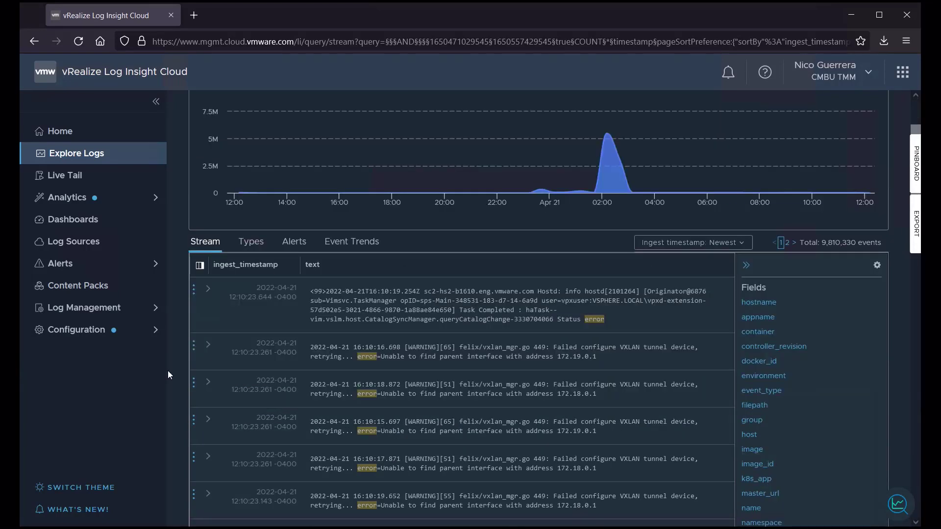
left_click(208, 292)
scroll(218, 316, "down", 1)
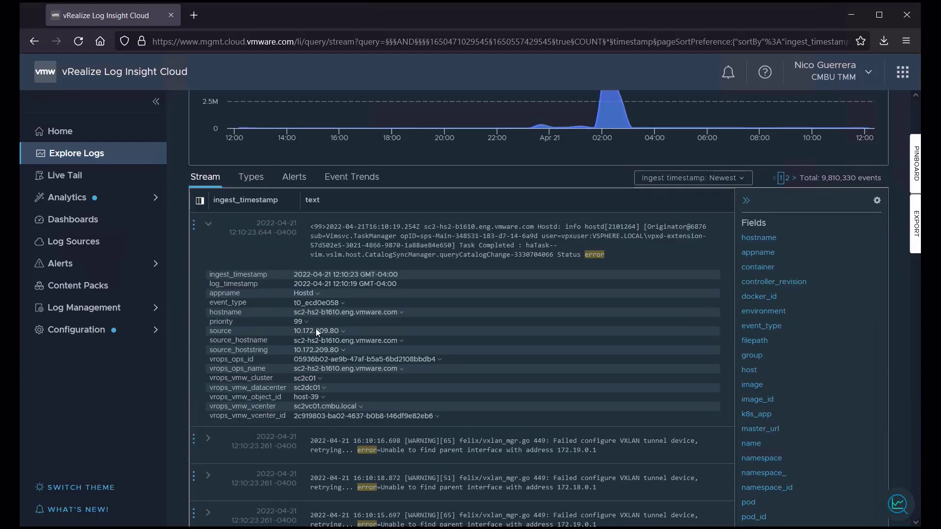
left_click(377, 312)
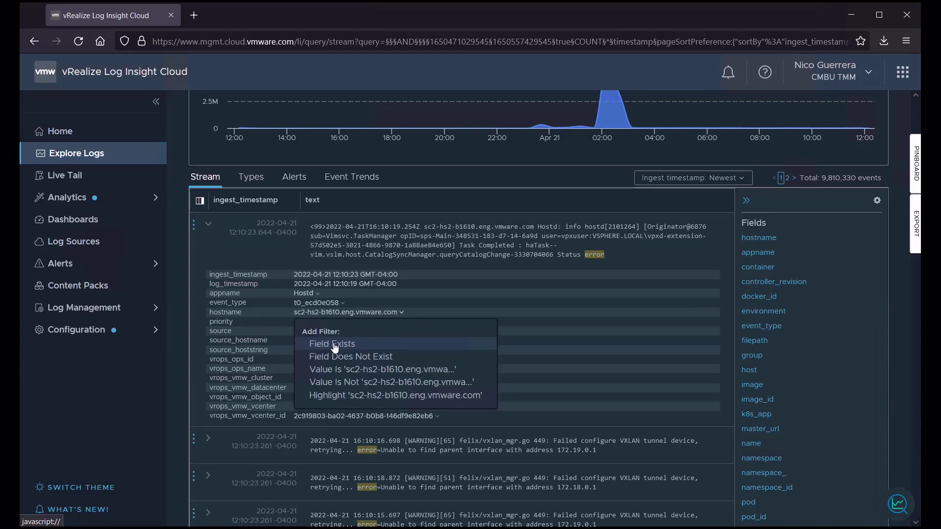
left_click(337, 375)
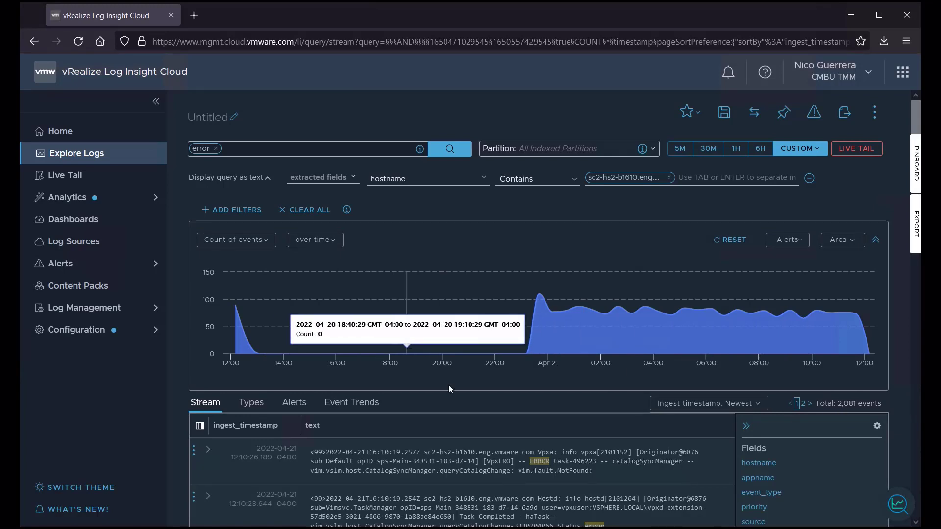
- Find and expand an "Error getting Smart Parameters: Cannot open device" event, and filter by its event type to events like this
scroll(411, 440, "down", 3)
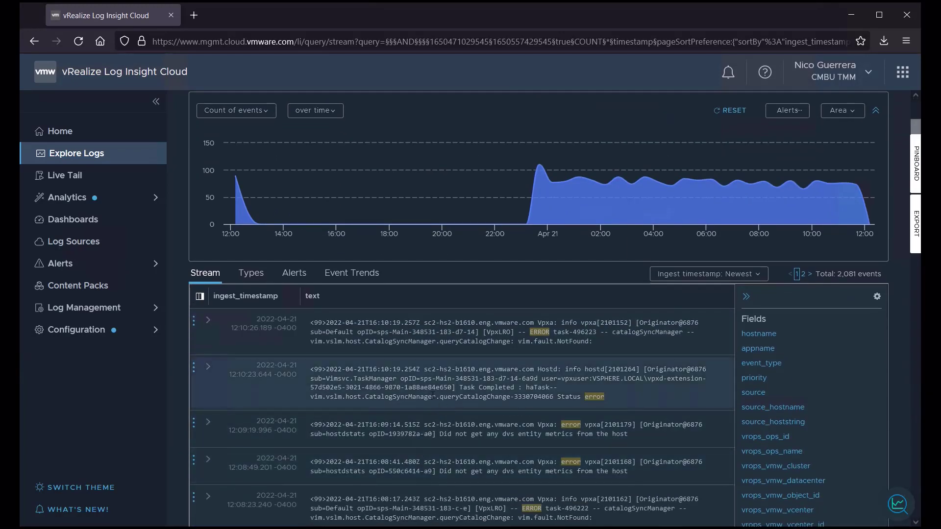
scroll(446, 292, "down", 5)
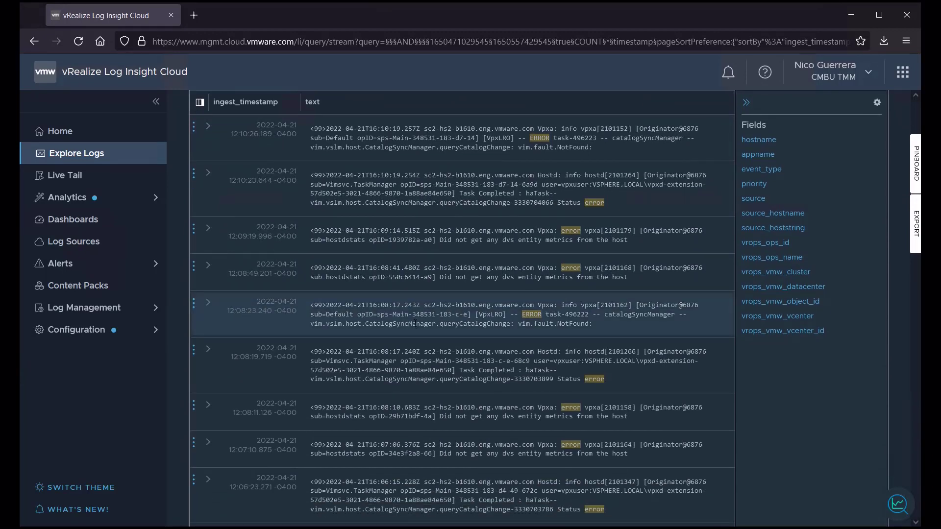
scroll(414, 323, "down", 5)
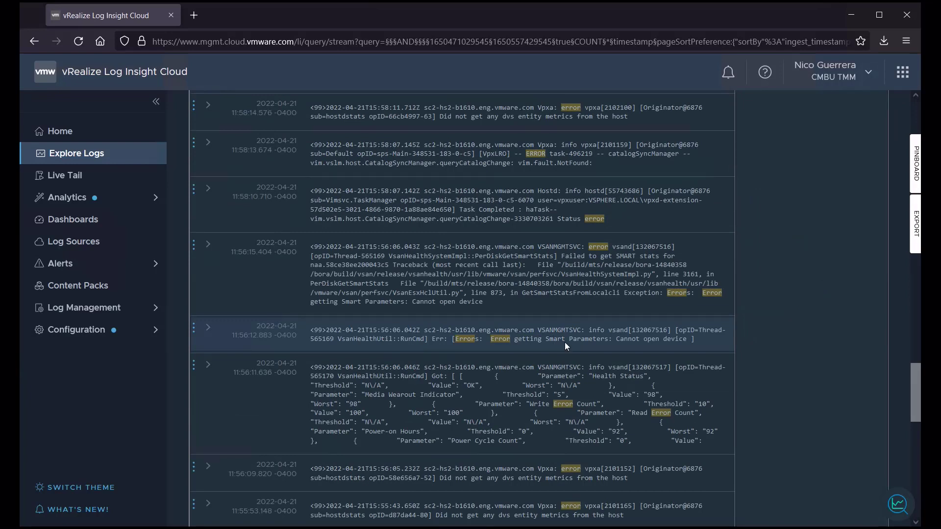
left_click(208, 329)
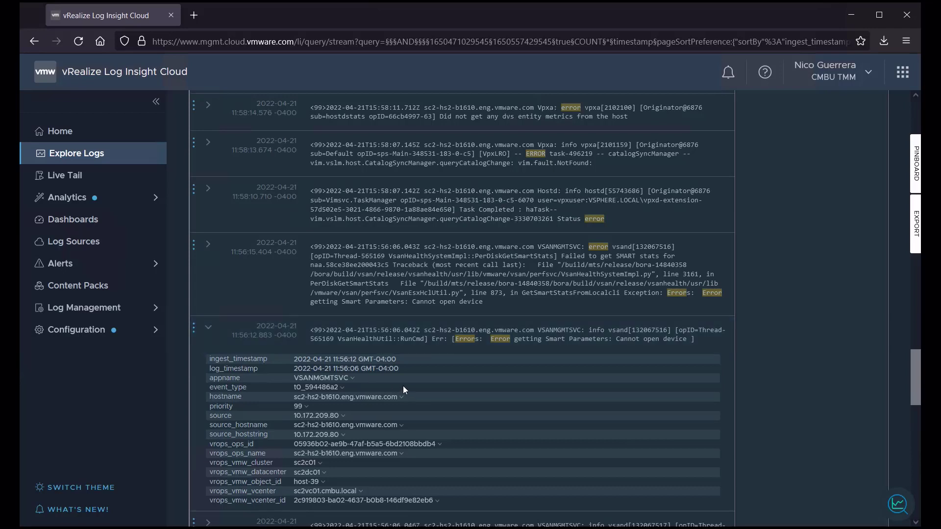
scroll(404, 388, "down", 2)
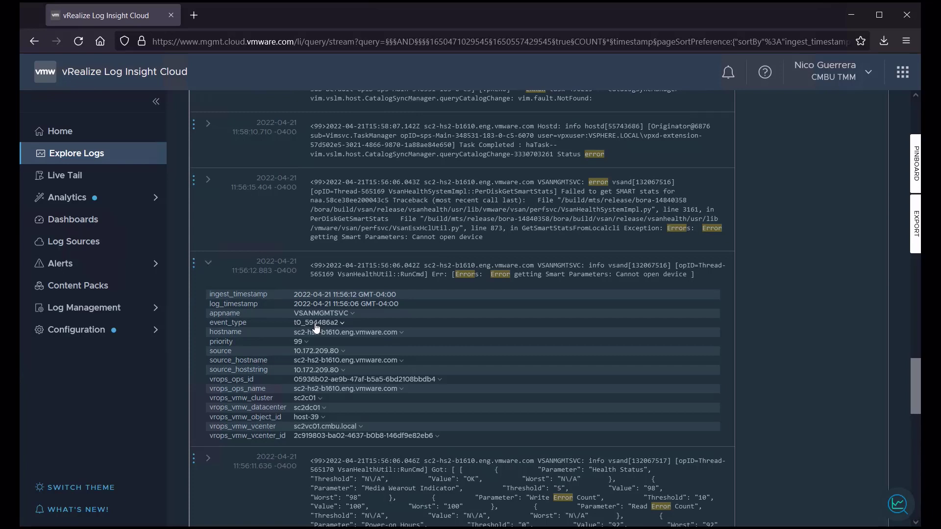
left_click(342, 325)
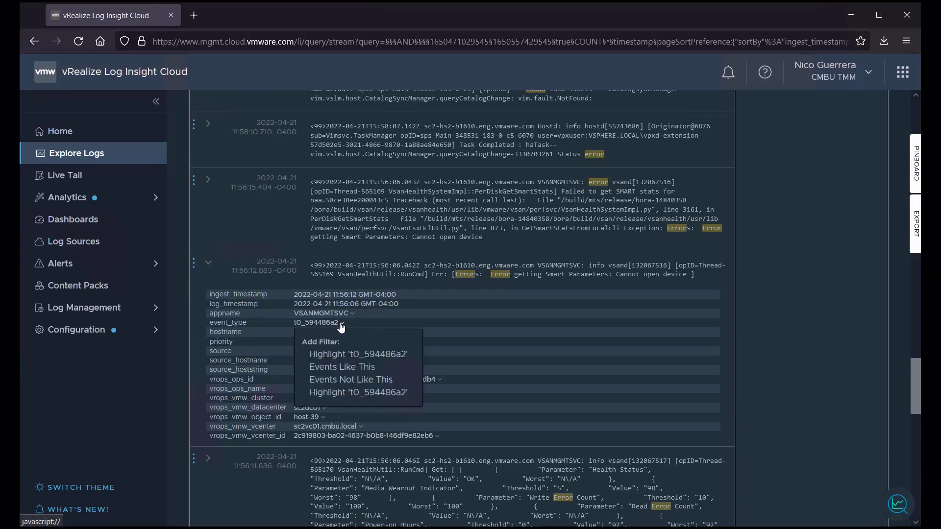
left_click(353, 368)
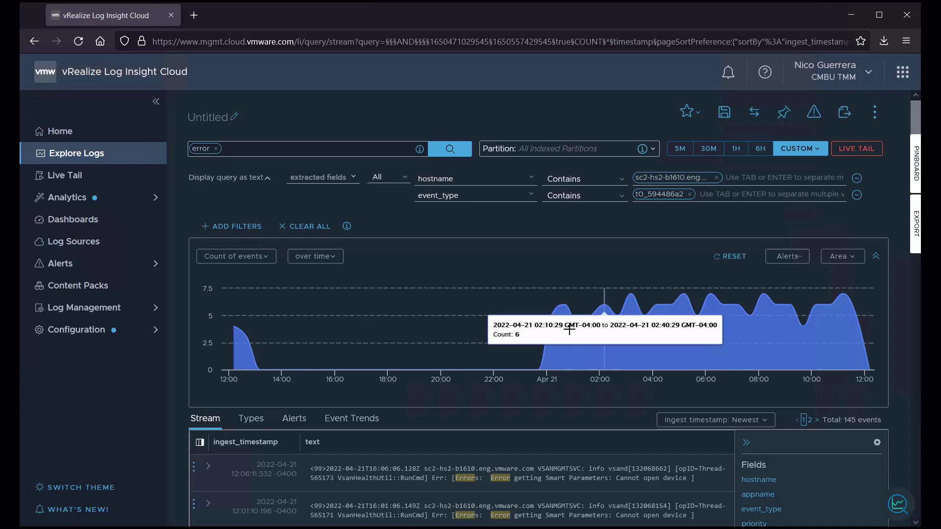
- Review the filtered SMART error events and name the query "SMART Errors on sc2-hs20b1610"
scroll(540, 370, "down", 4)
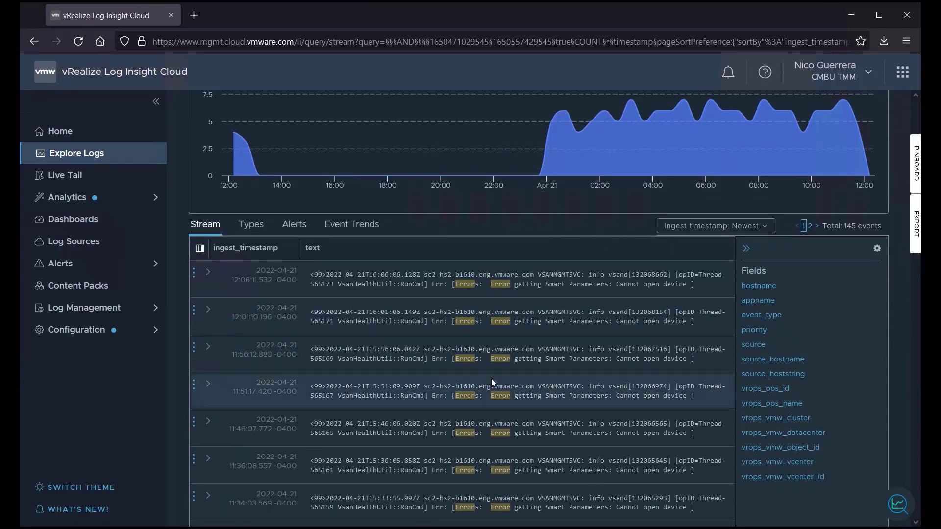
scroll(491, 379, "down", 3)
scroll(493, 383, "down", 10)
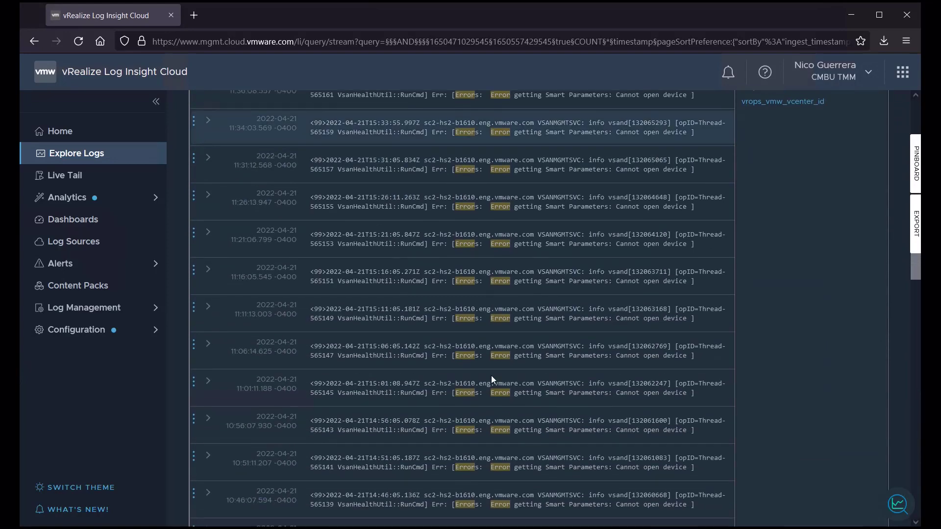
scroll(492, 368, "up", 15)
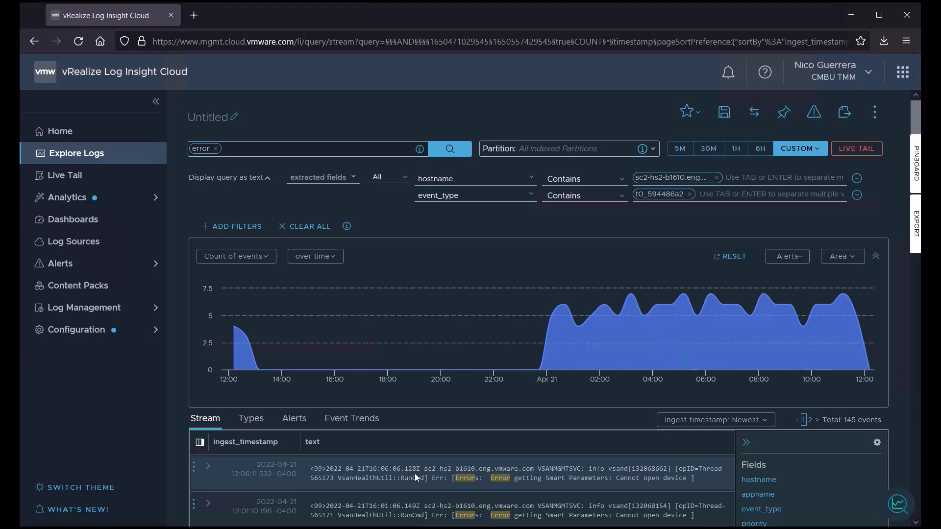
scroll(415, 474, "down", 1)
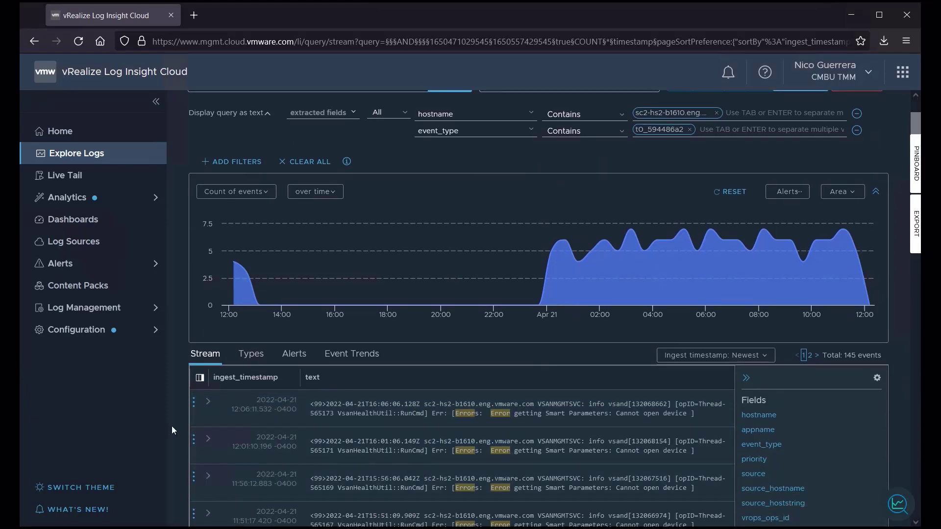
scroll(172, 425, "up", 1)
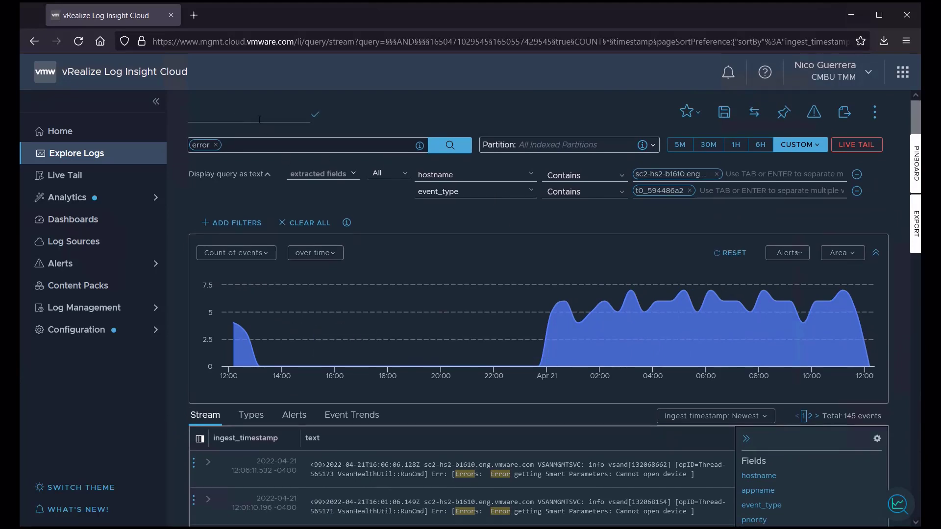
left_click(260, 119)
type("SMART Errors on sc2-hs20b1610")
key("Return")
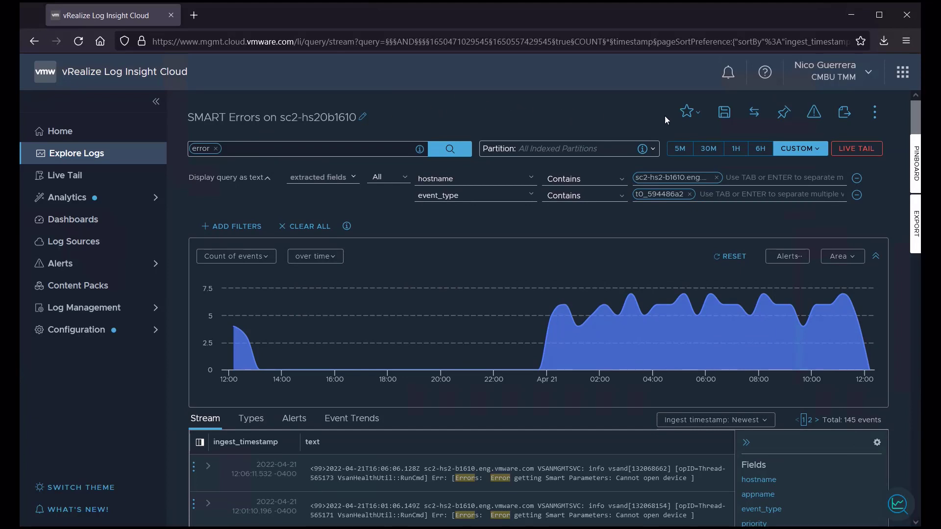
- Save the query as "SMART Errors on sc2-hs20b1610" with the description "Smart errors on host" and dismiss the notification
left_click(723, 116)
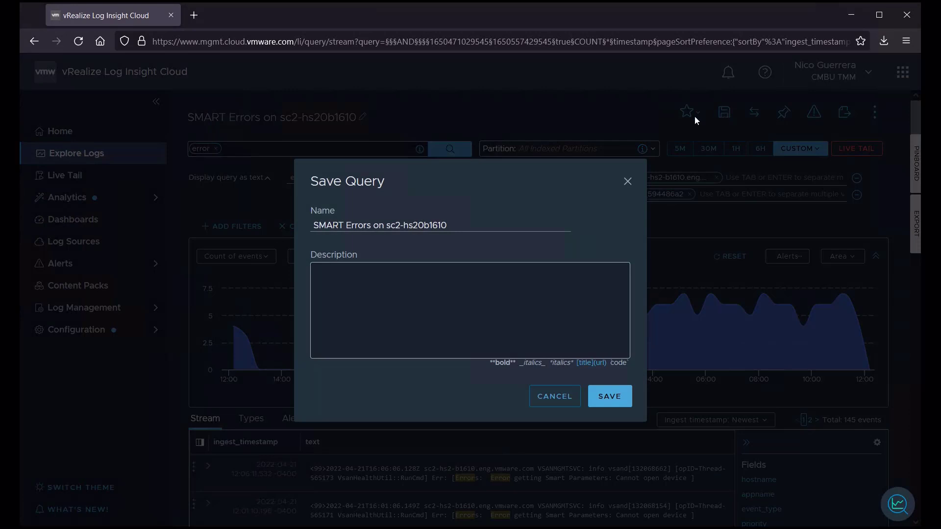
left_click(393, 330)
type("Smar")
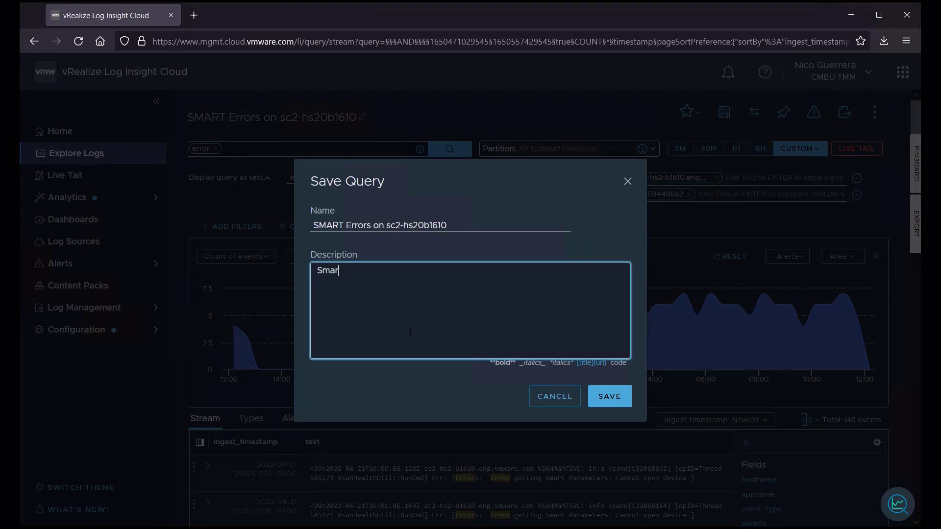
type("t errors on host")
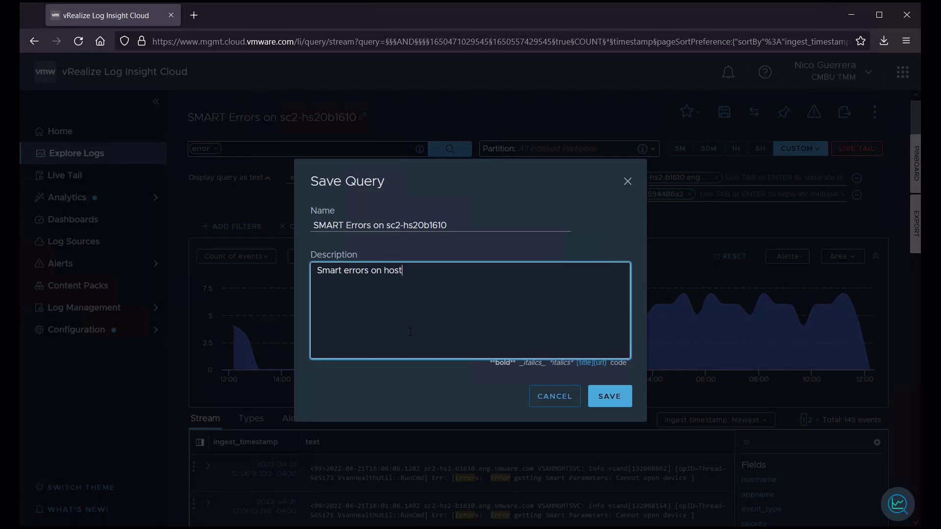
left_click(608, 396)
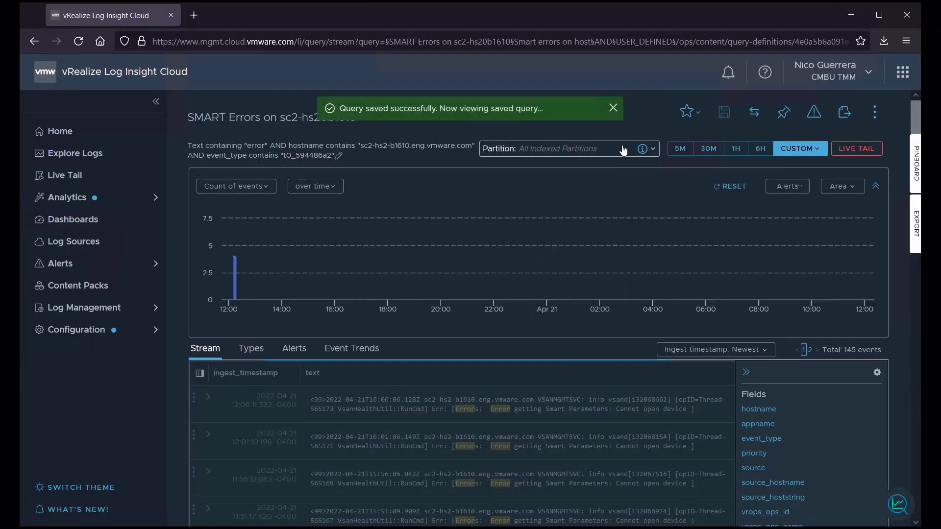
left_click(613, 107)
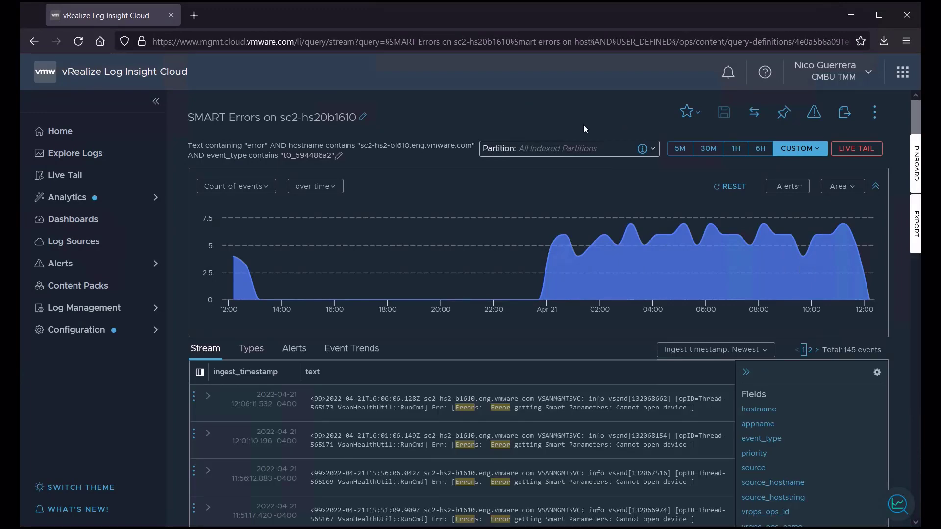
- Filter the saved queries for "SMART", open "SMART Errors on sc2-hs20b1610", and set its time range to 30 minutes
left_click(876, 114)
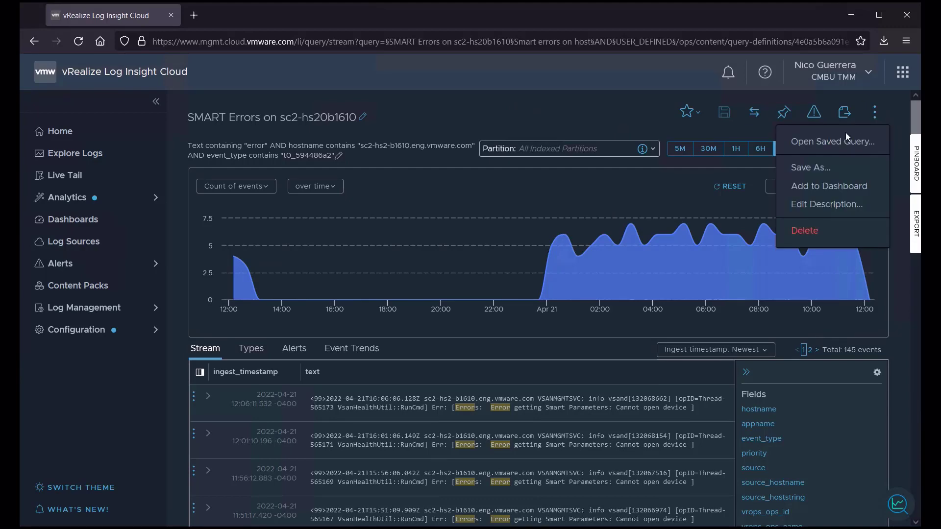
left_click(833, 141)
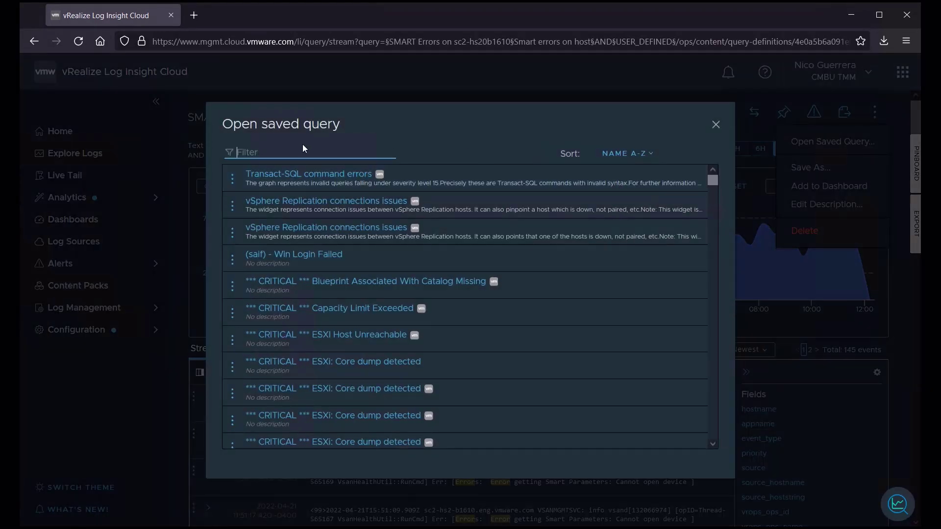
type("SMART")
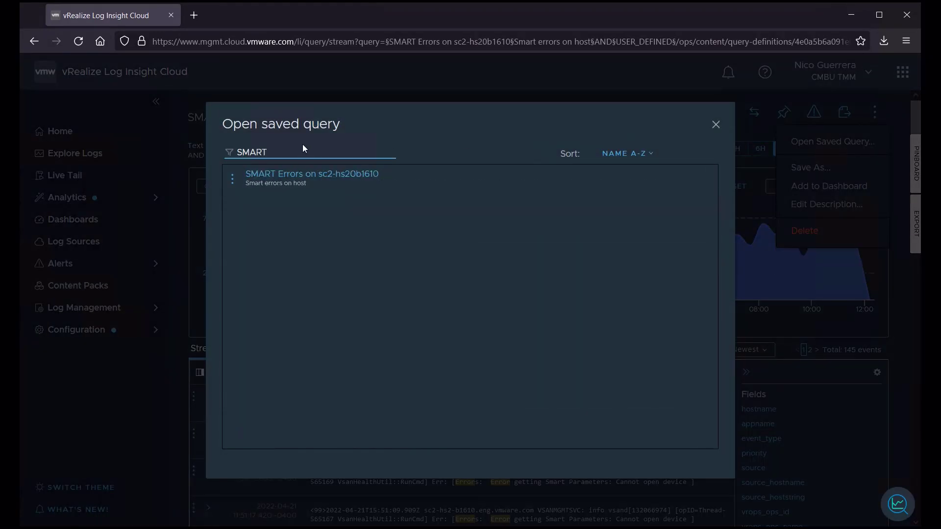
left_click(304, 176)
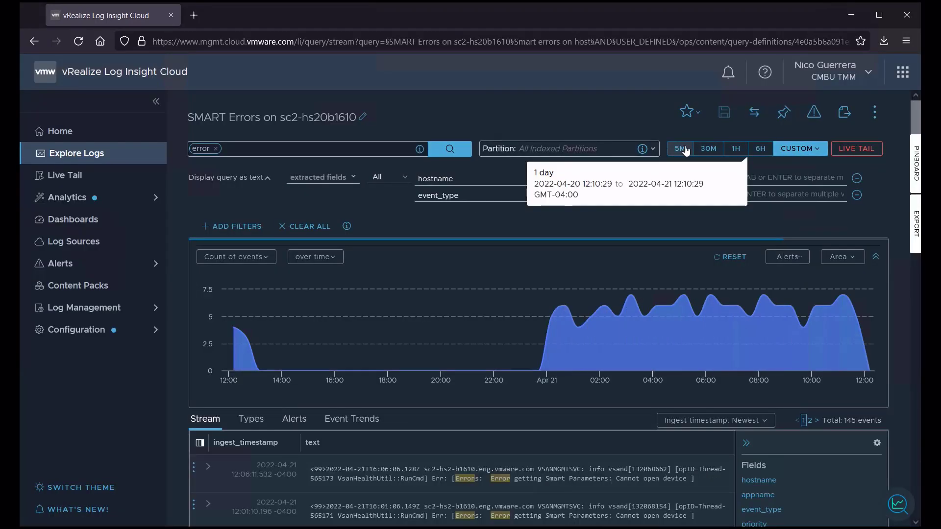
left_click(708, 148)
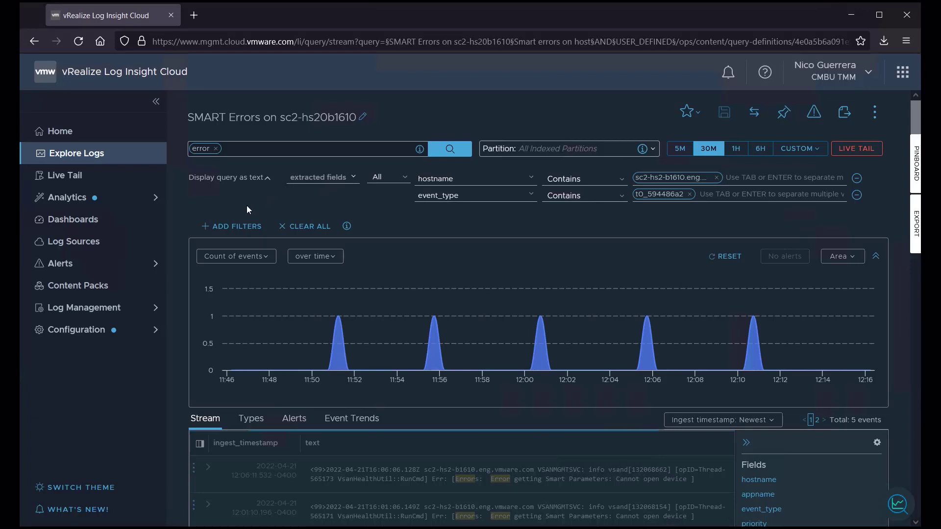
- Try the chart's numerical function option, and set the chart to show the unique count of hostname
left_click(241, 256)
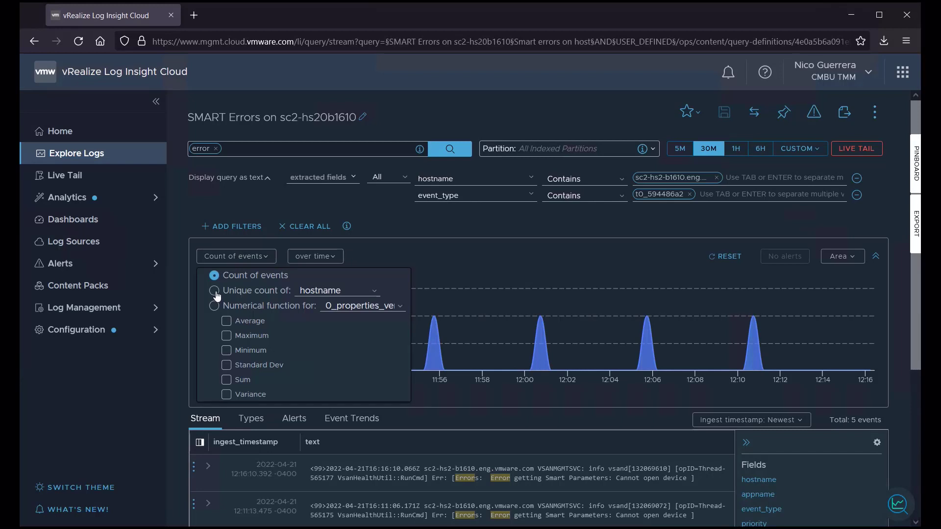
scroll(254, 340, "down", 1)
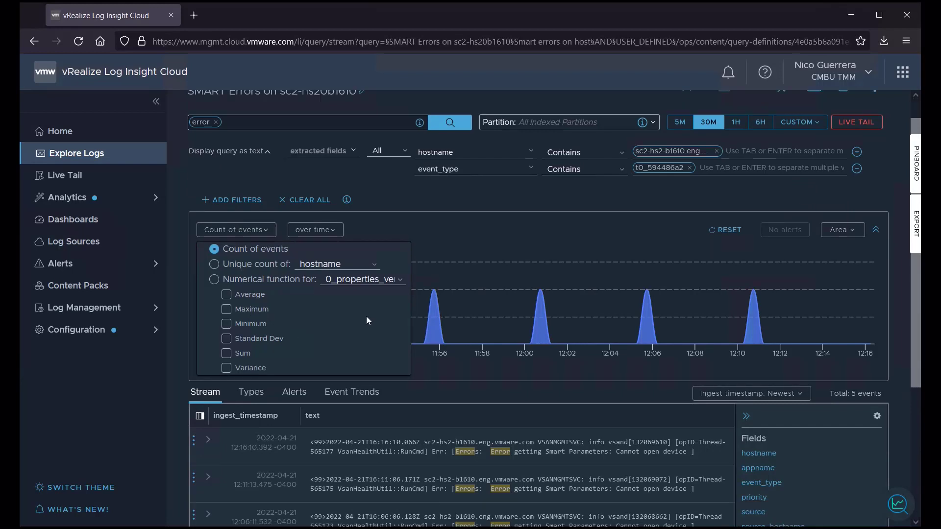
left_click(214, 279)
scroll(215, 250, "down", 2)
left_click(214, 199)
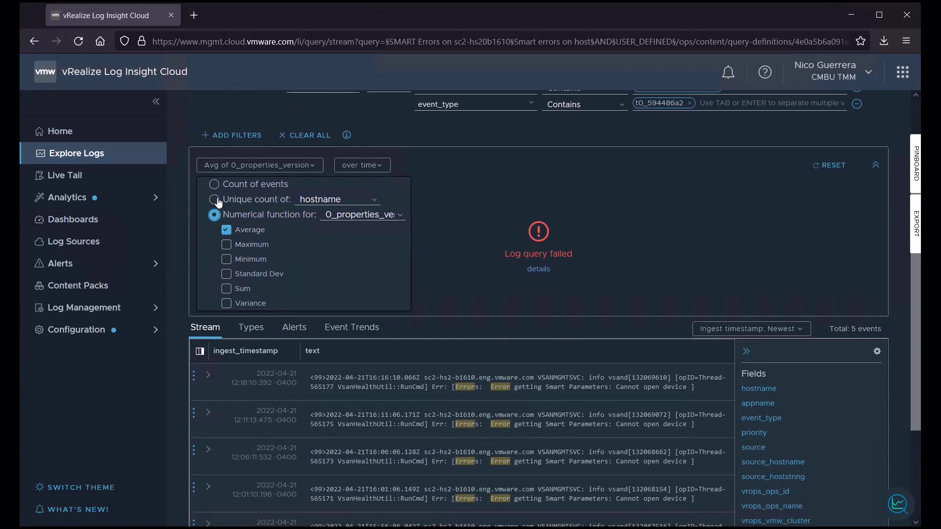
left_click(486, 128)
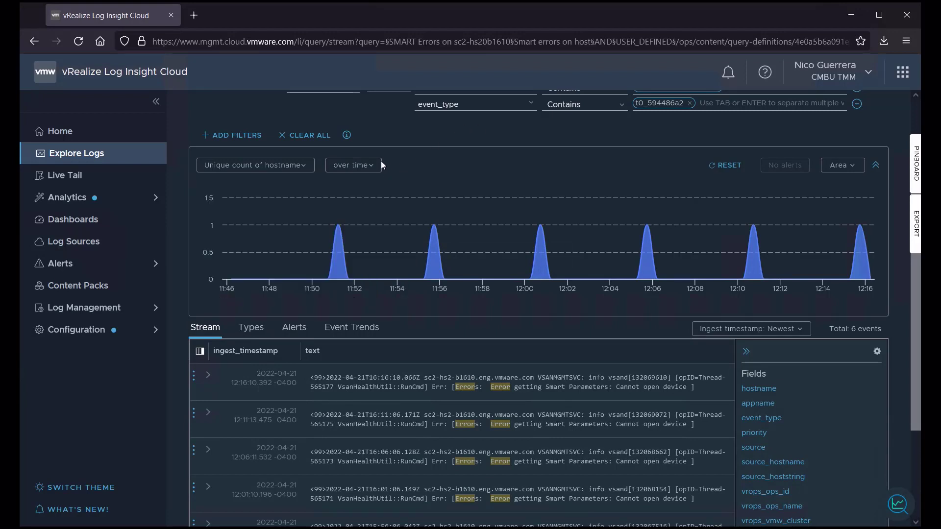
- Remove the hostname filter from the query and change the chart to a non-time series grouped by hostname
scroll(413, 184, "up", 2)
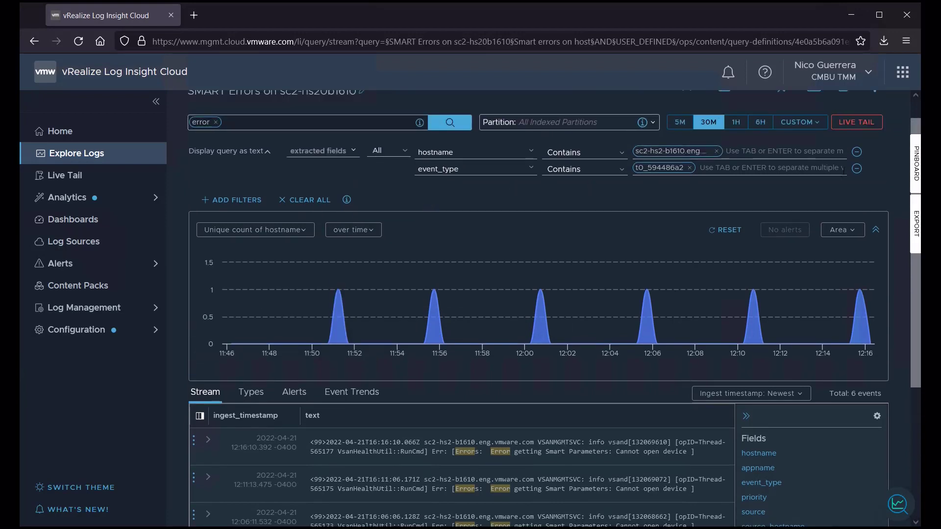
left_click(857, 152)
left_click(354, 214)
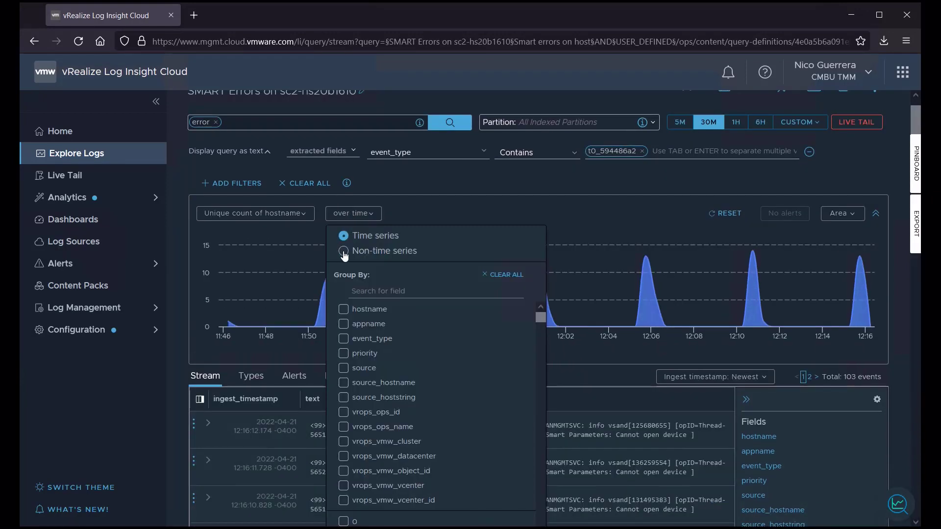
left_click(343, 252)
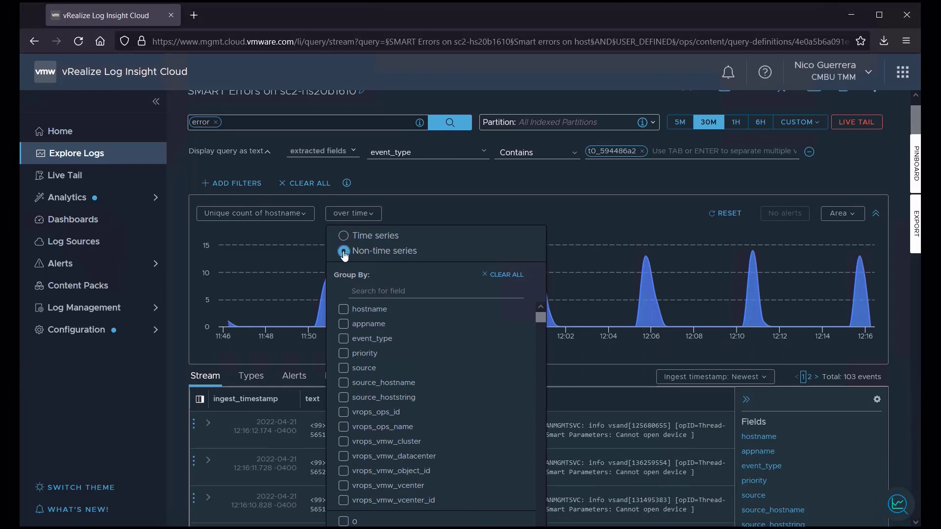
left_click(343, 310)
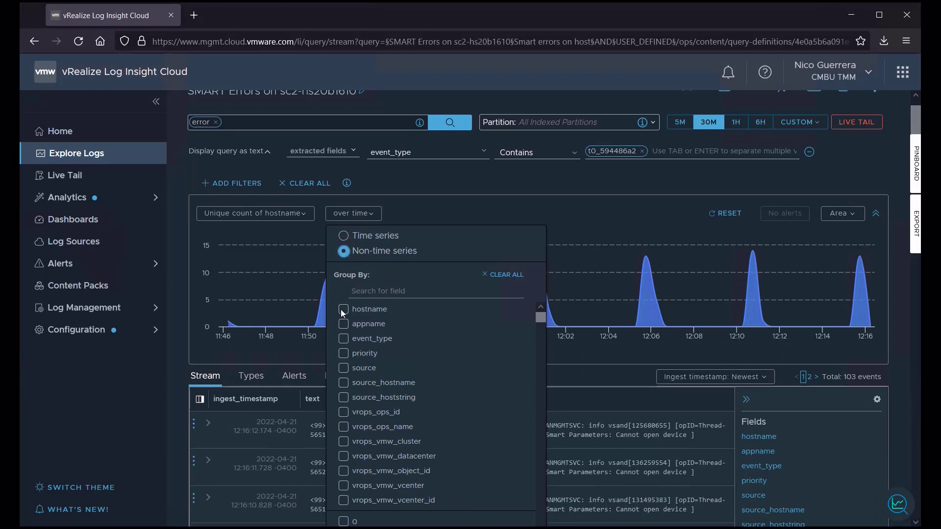
left_click(439, 183)
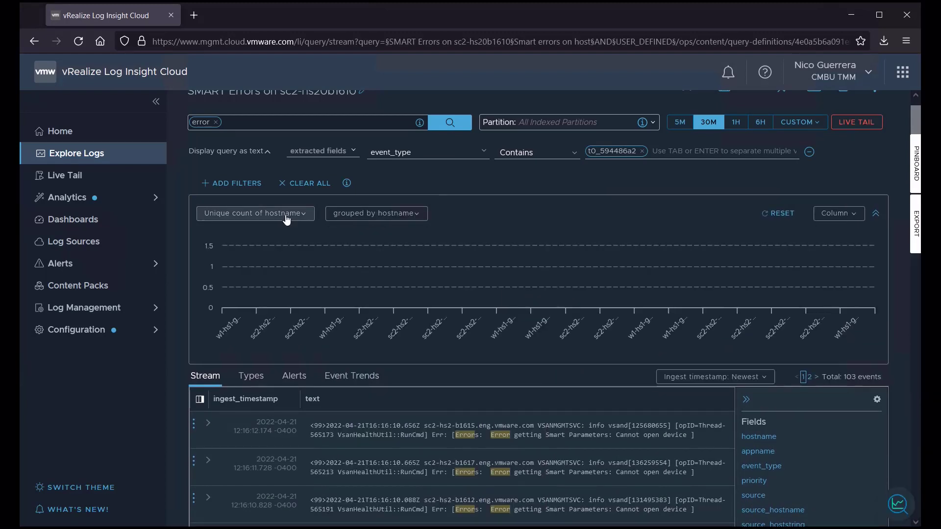